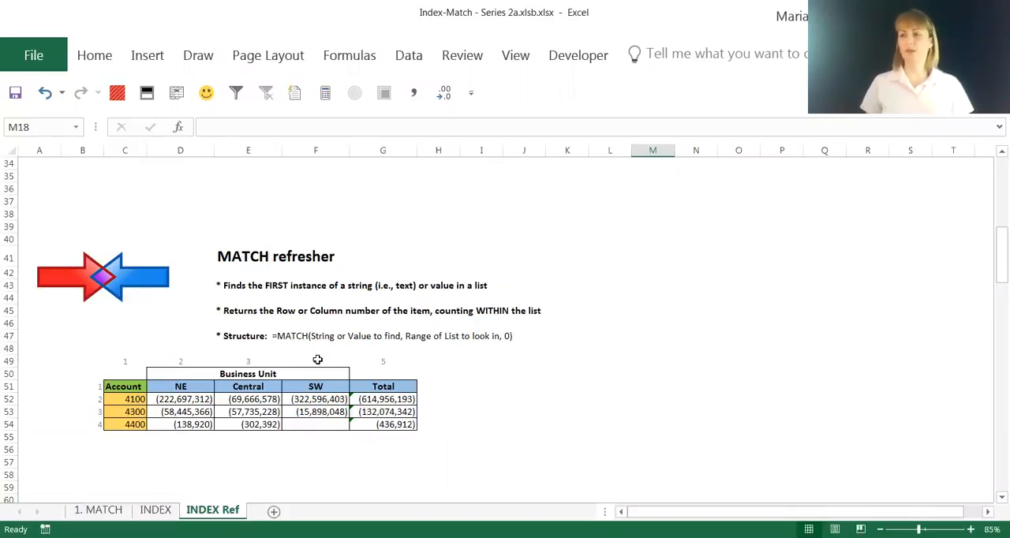
- Examine the MATCH refresher table's two lookup lists by selecting the account column C51:C54 and the header row C51:G51
left_click(118, 385)
left_click_drag(118, 384, 113, 426)
left_click(124, 384)
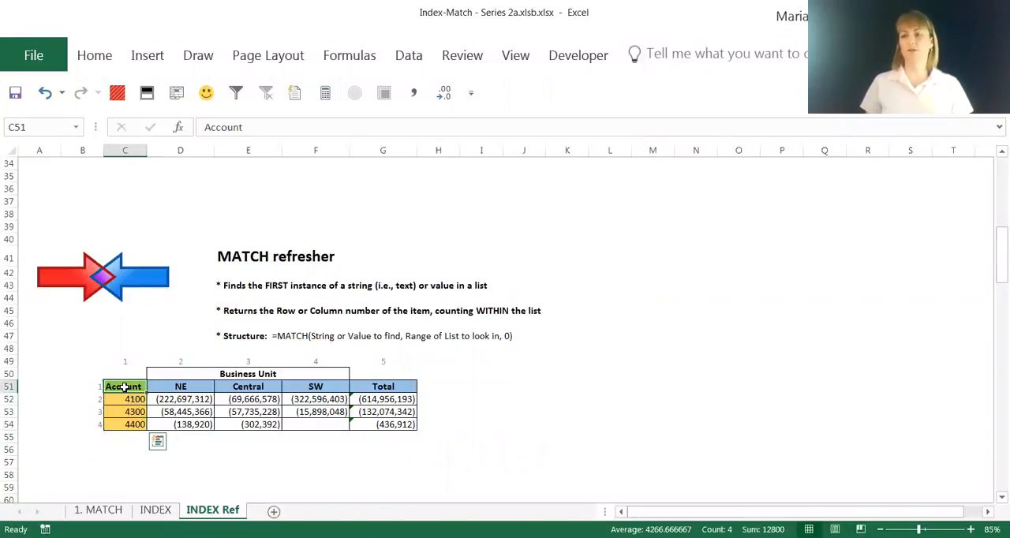
left_click_drag(124, 387, 379, 385)
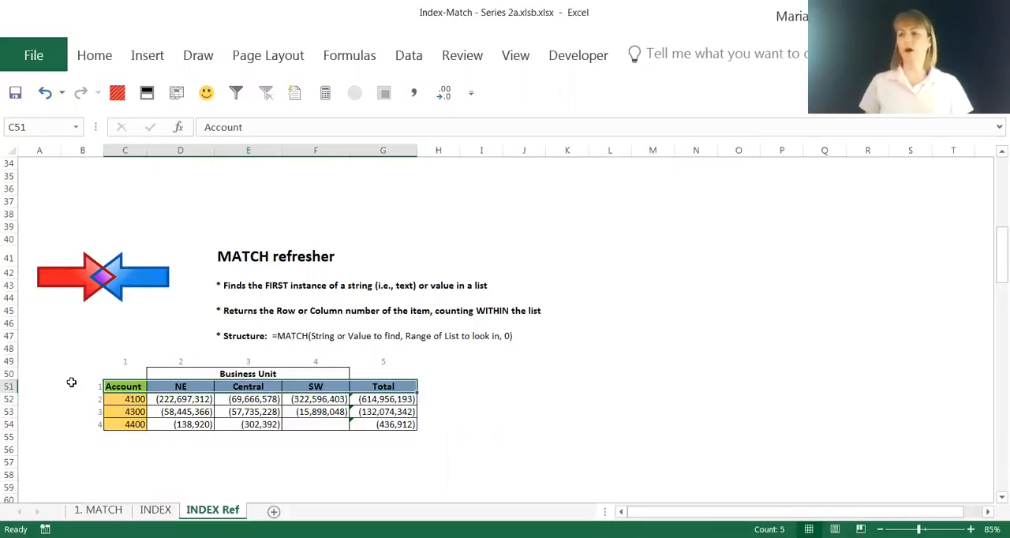
left_click(436, 386)
- Review the INDEX refresher notes and select their whole example data set, C88:G91
scroll(437, 383, "down", 1)
scroll(437, 383, "down", 2)
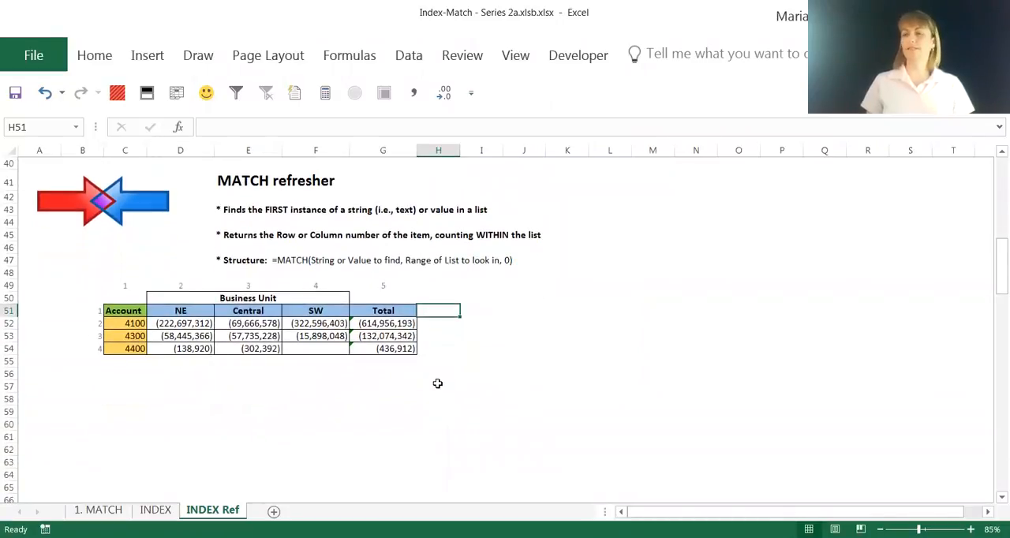
scroll(437, 383, "down", 6)
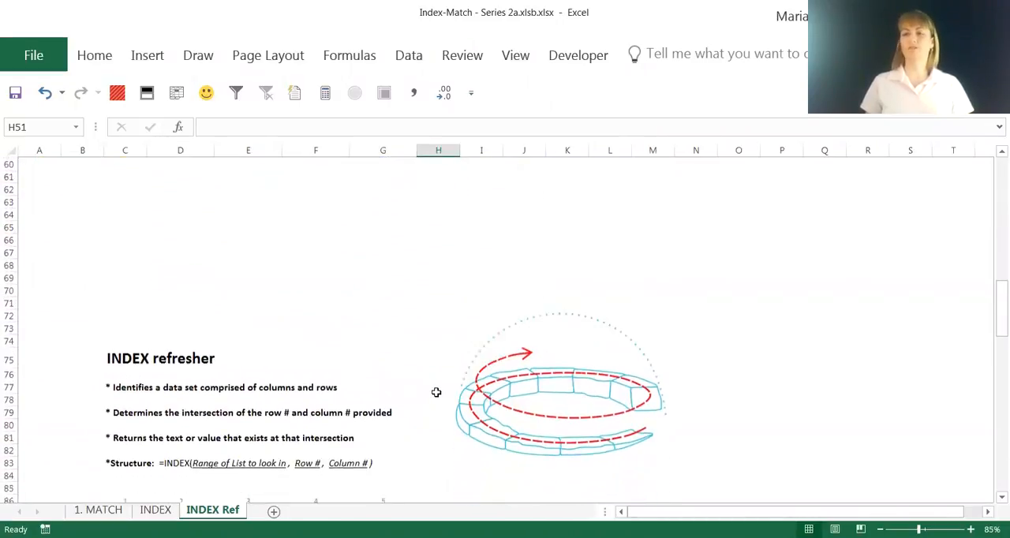
scroll(437, 392, "down", 1)
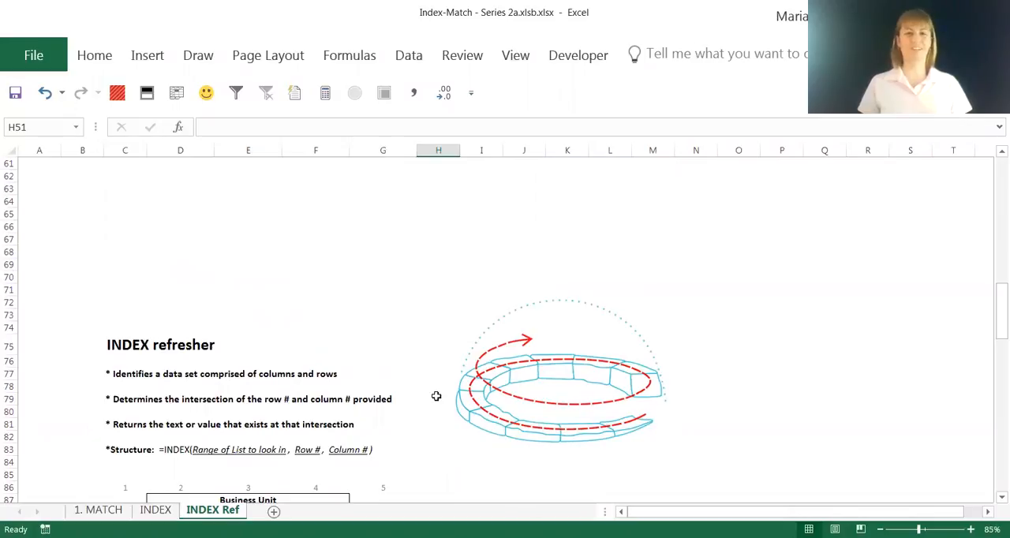
scroll(437, 397, "down", 1)
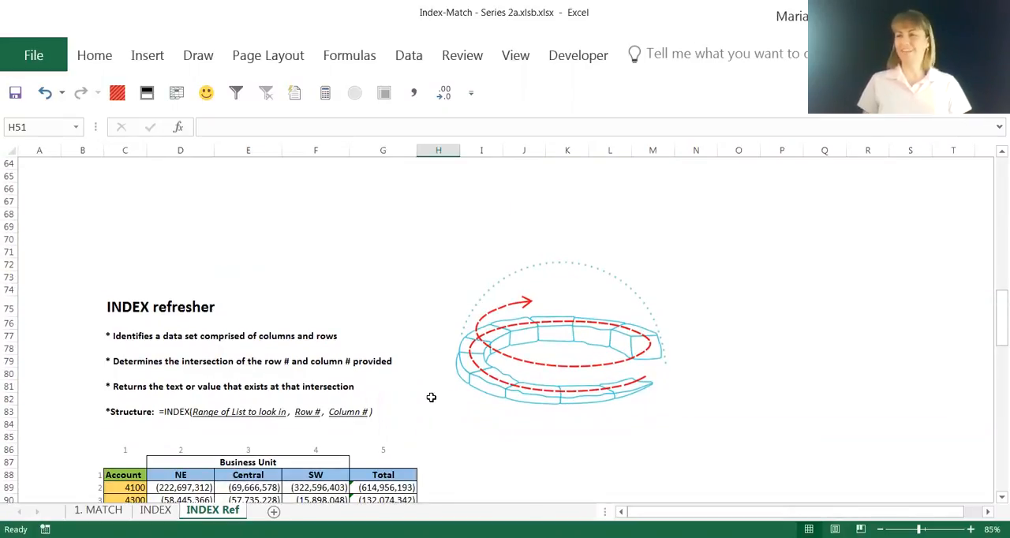
scroll(431, 397, "down", 1)
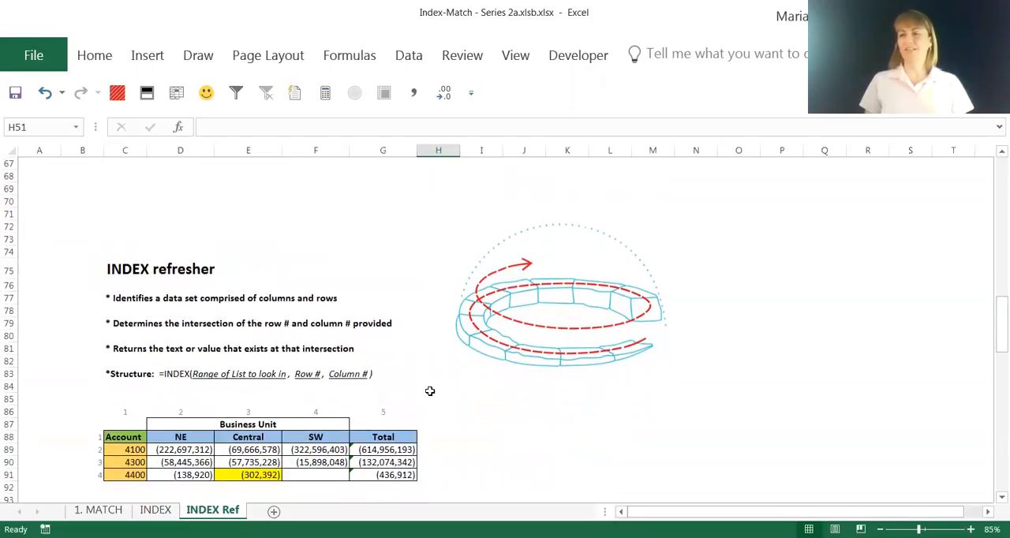
left_click(132, 435)
left_click_drag(131, 435, 386, 474)
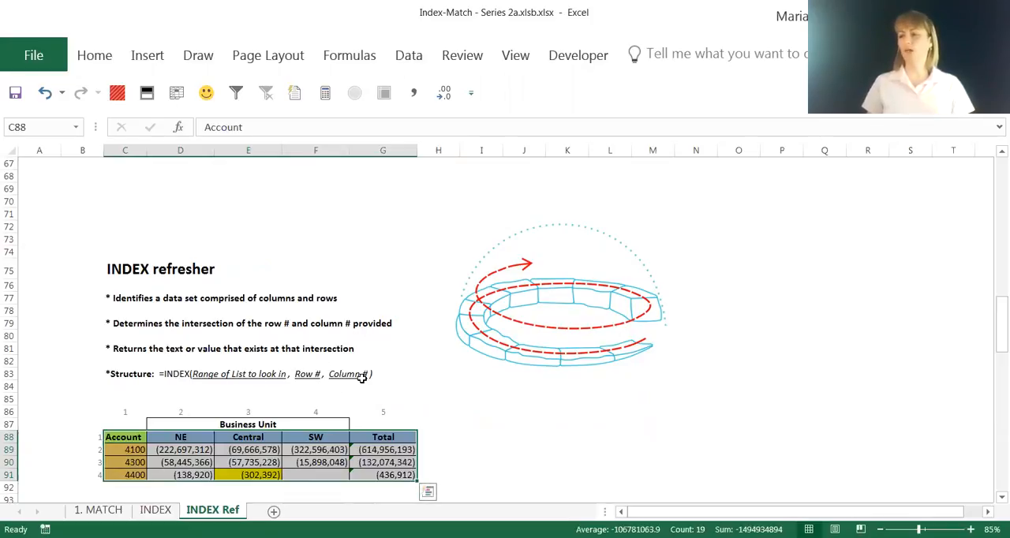
- Inspect the INDEX formula in Amt cell L113 and compare it with the highlighted Central amount for account 6110
scroll(361, 379, "down", 7)
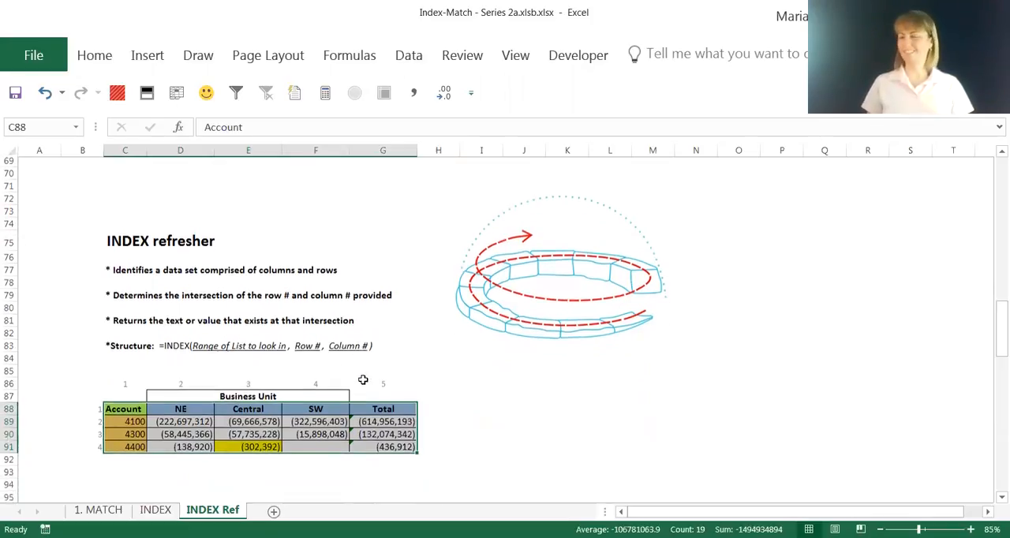
scroll(361, 373, "down", 4)
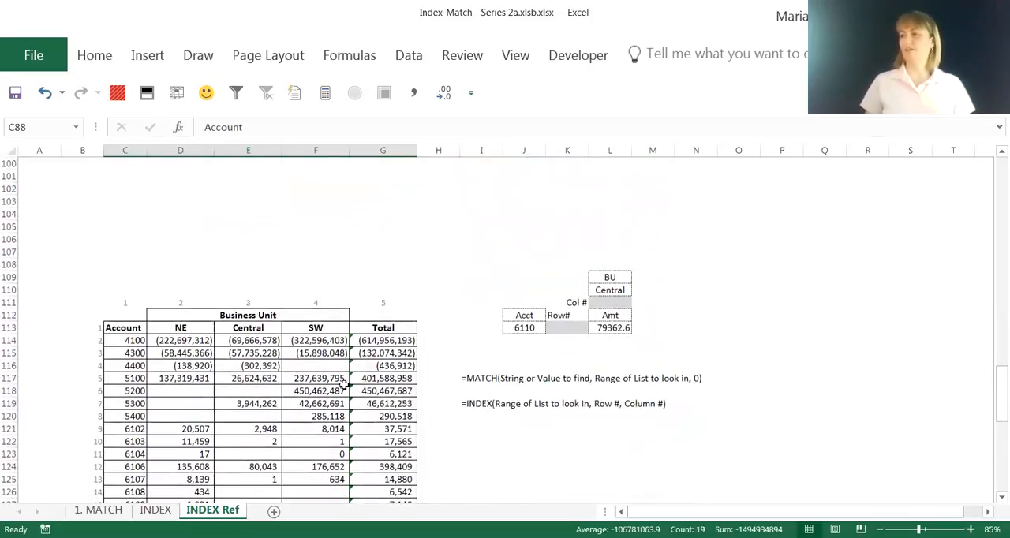
left_click(618, 327)
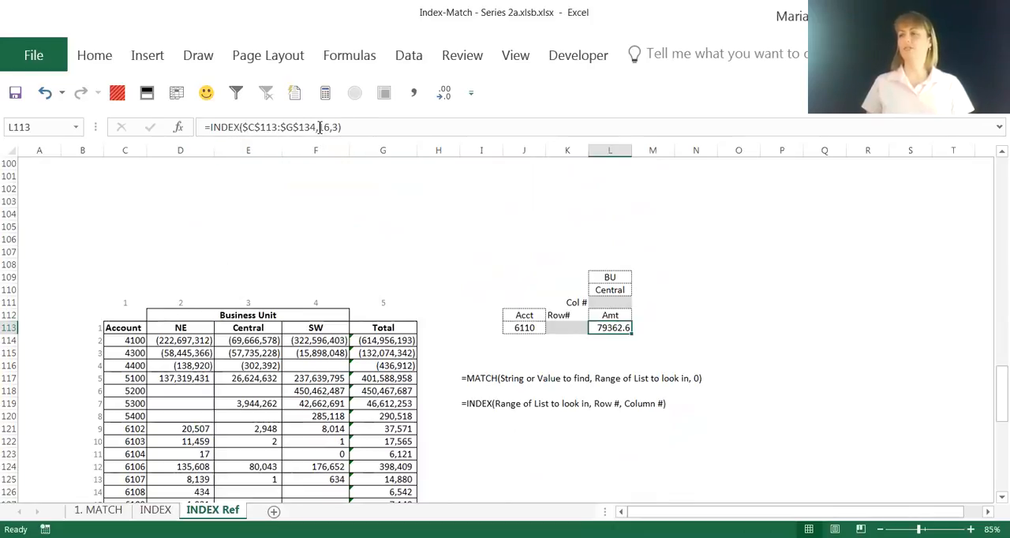
scroll(338, 273, "down", 1)
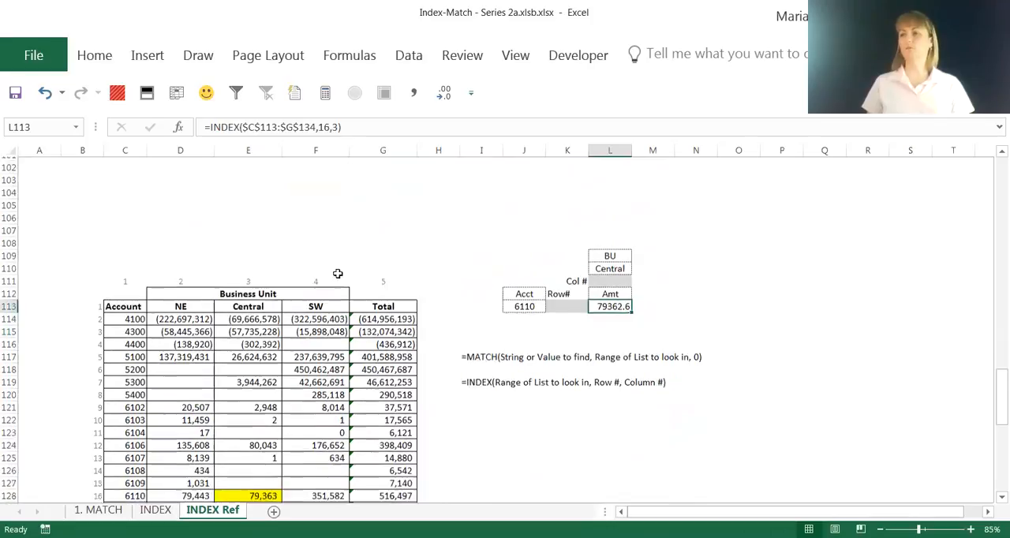
left_click(245, 479)
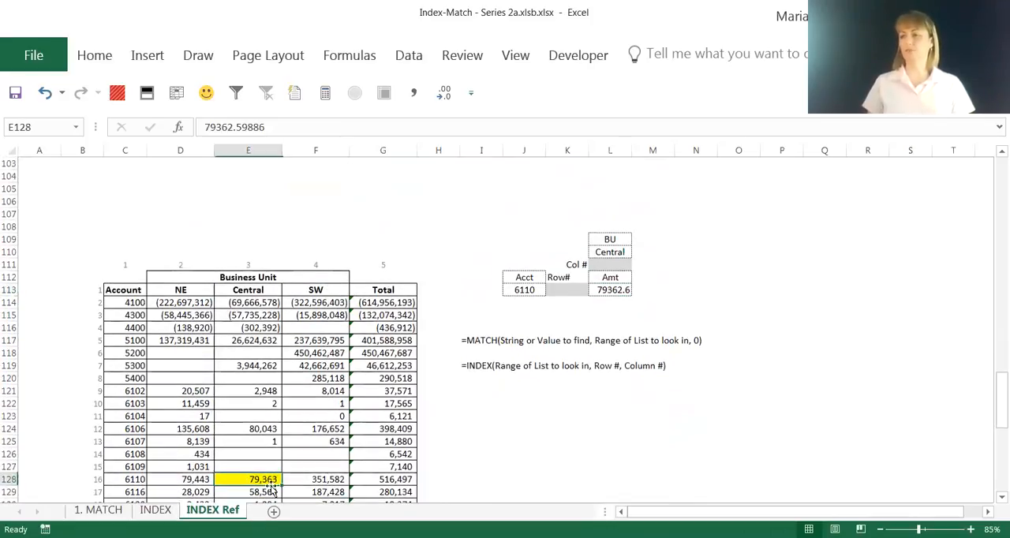
left_click(610, 290)
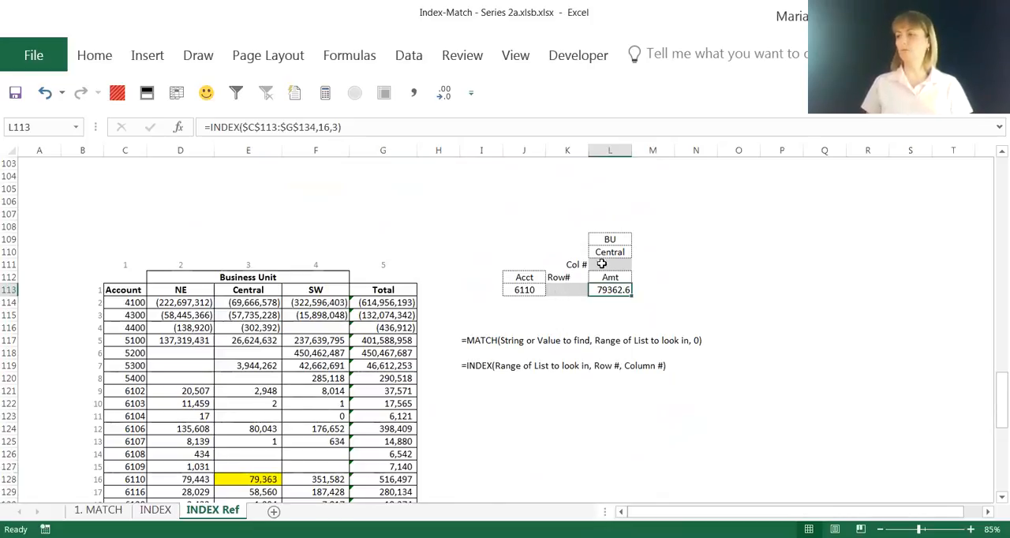
- Enter =MATCH(J113,$C$113:$C$134,0) in the Row# cell K113 to find the account's row number
left_click(563, 290)
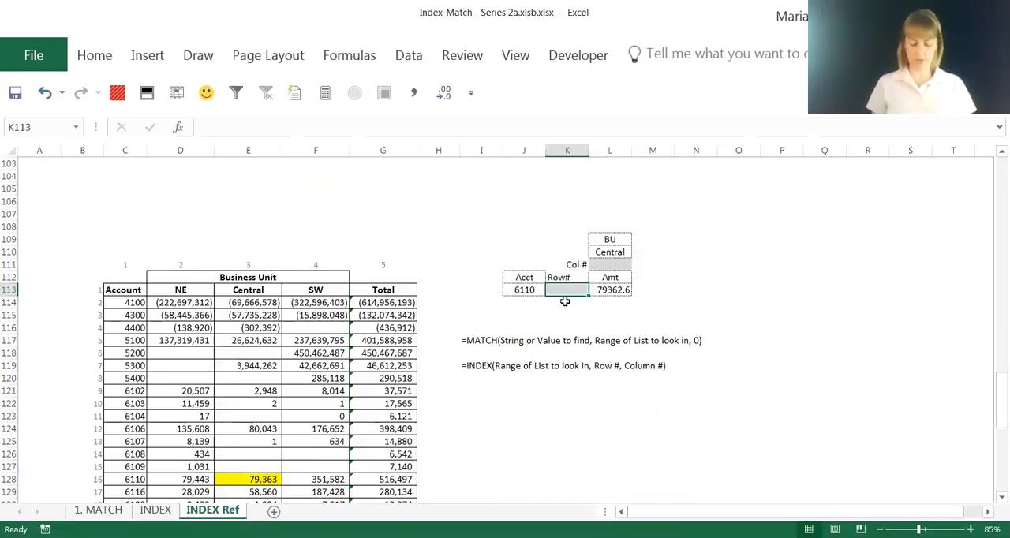
type("=match(")
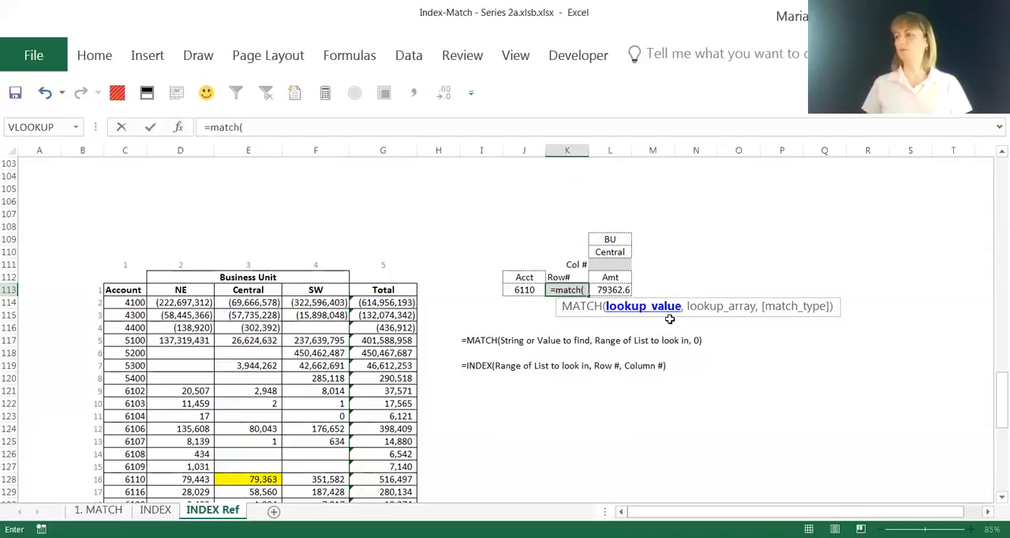
left_click(516, 290)
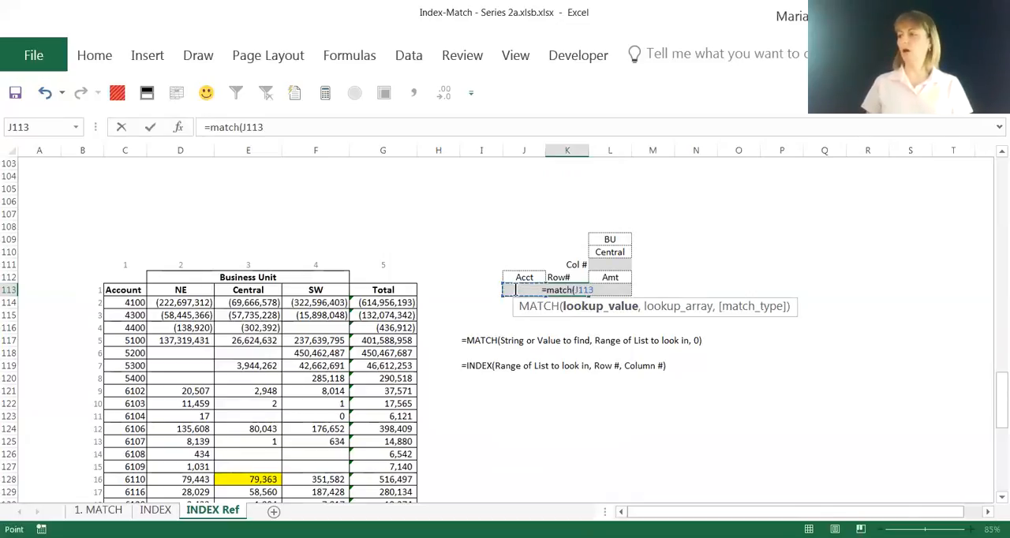
type(",")
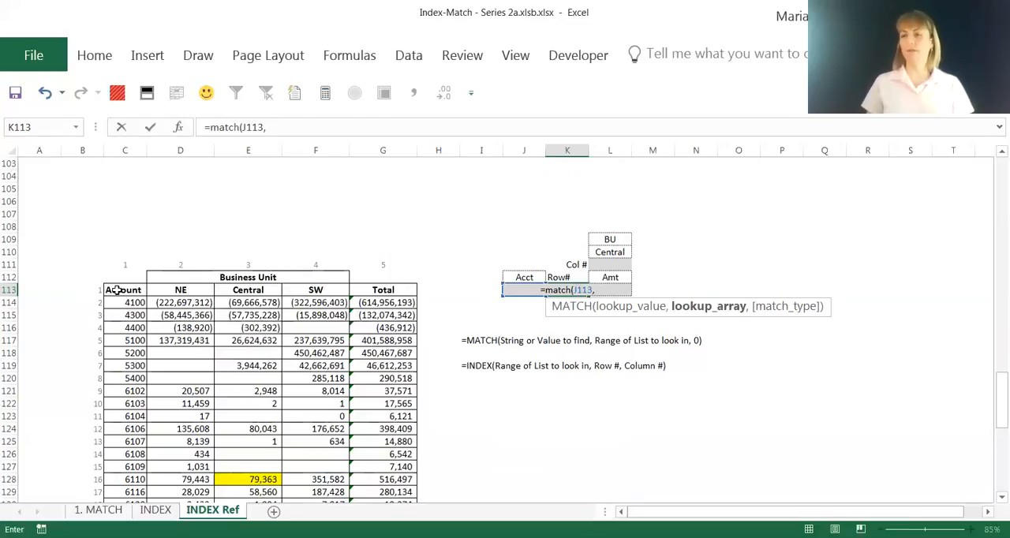
left_click(117, 291)
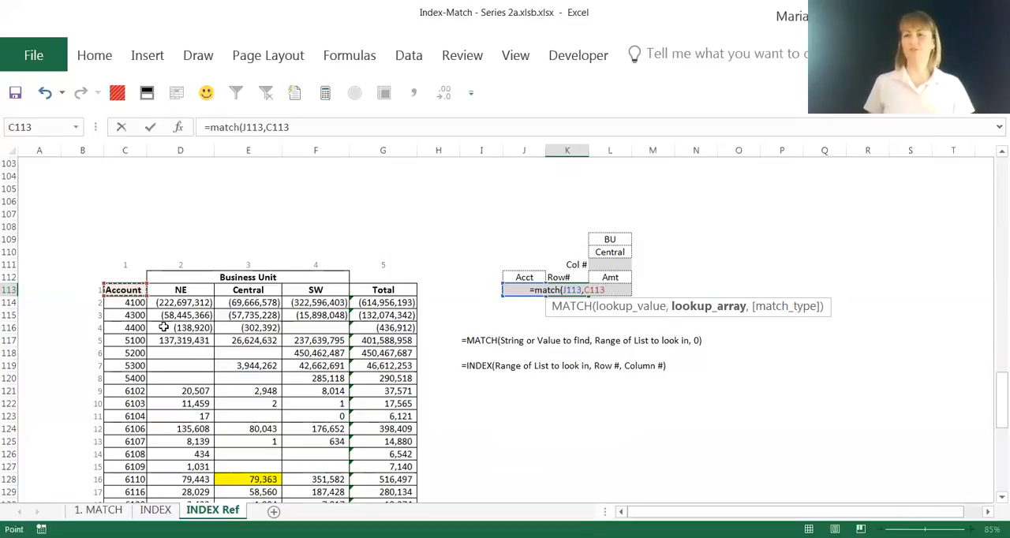
key("ctrl+shift+Down")
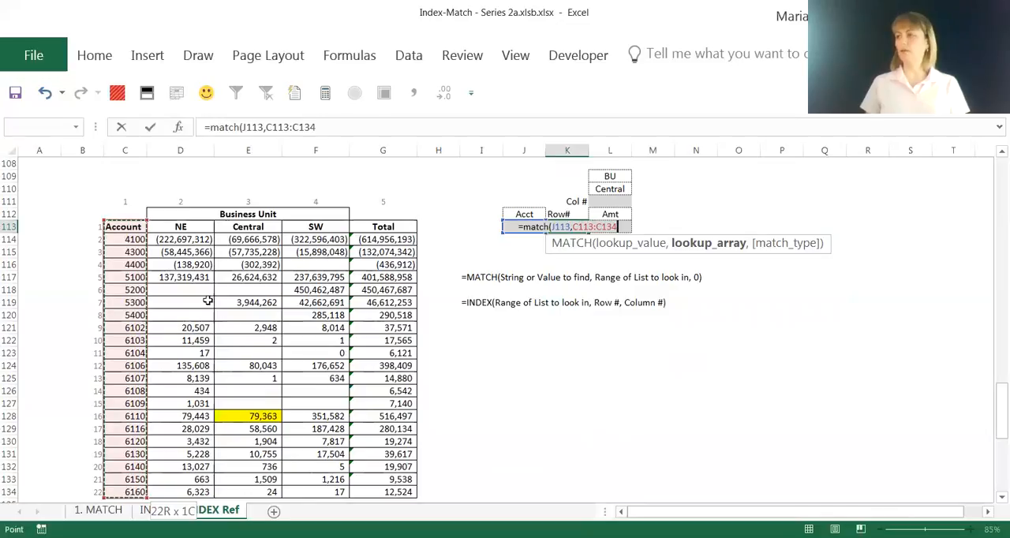
key("F4")
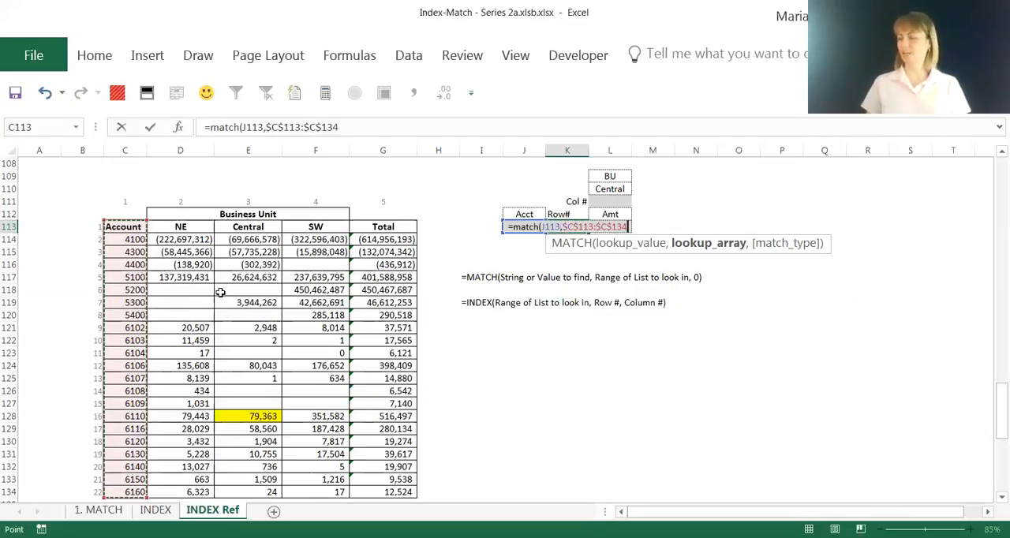
type(",")
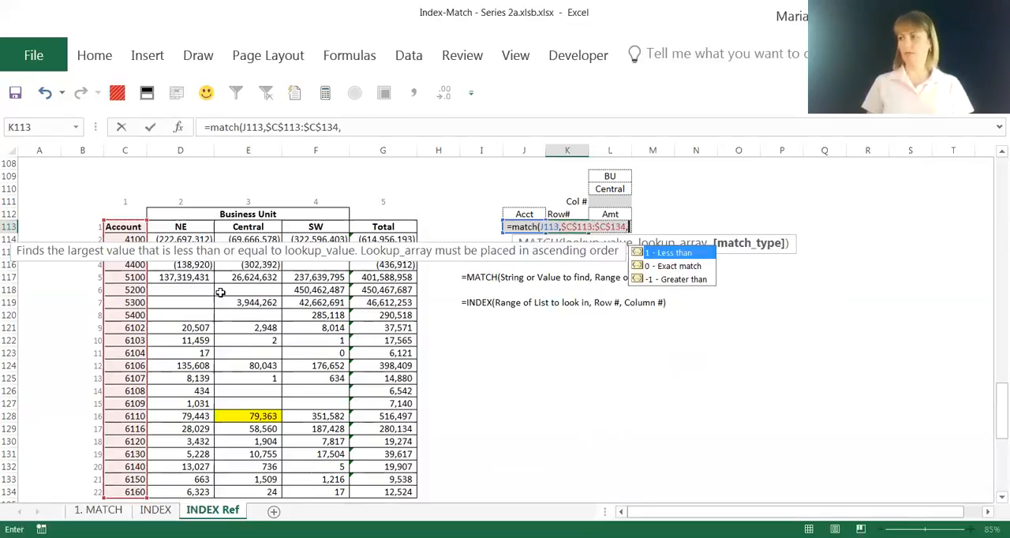
type("0")
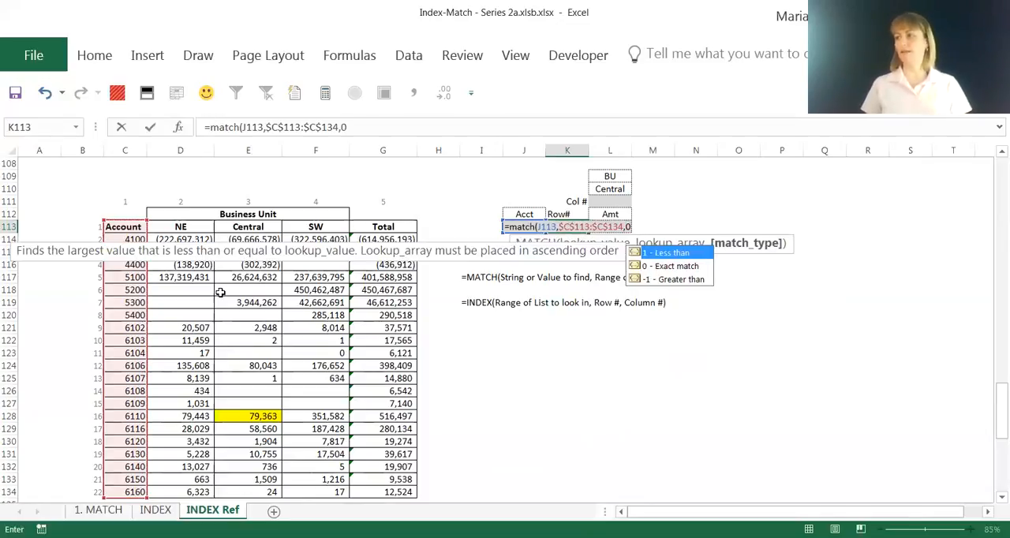
type(")")
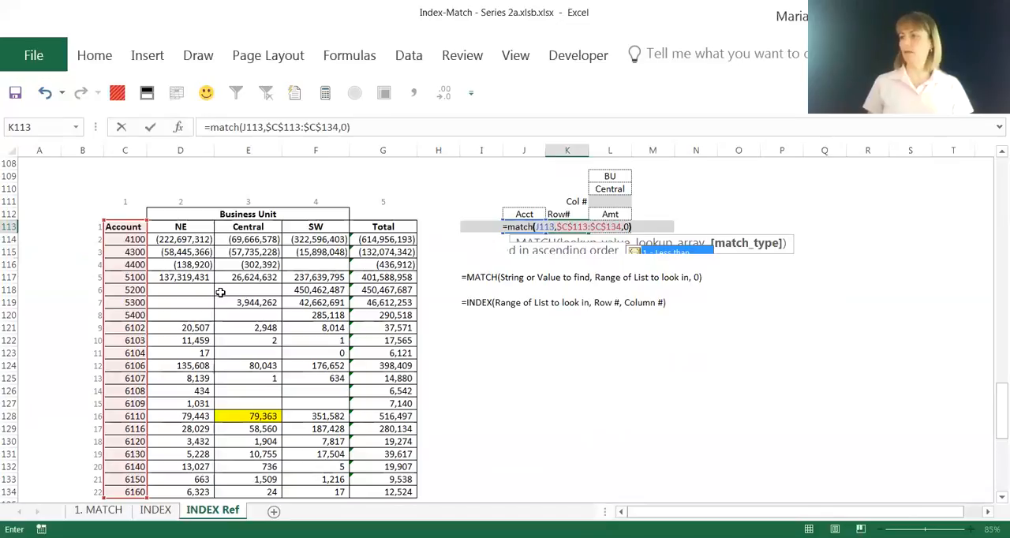
key("ctrl+Return")
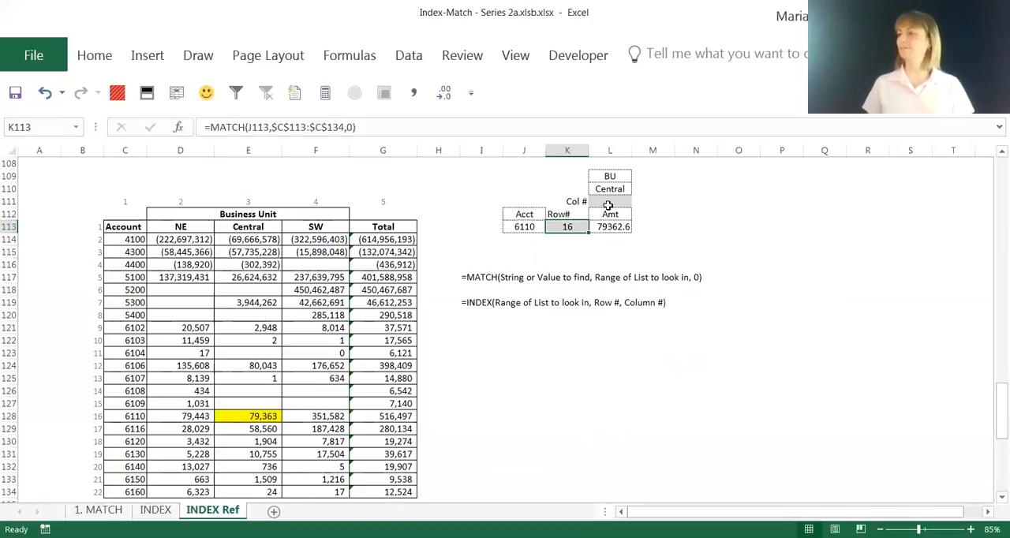
- Enter =MATCH(L110,$C$113:$G$113,0) in the Col # cell L111 to find the business unit's column number
left_click(609, 202)
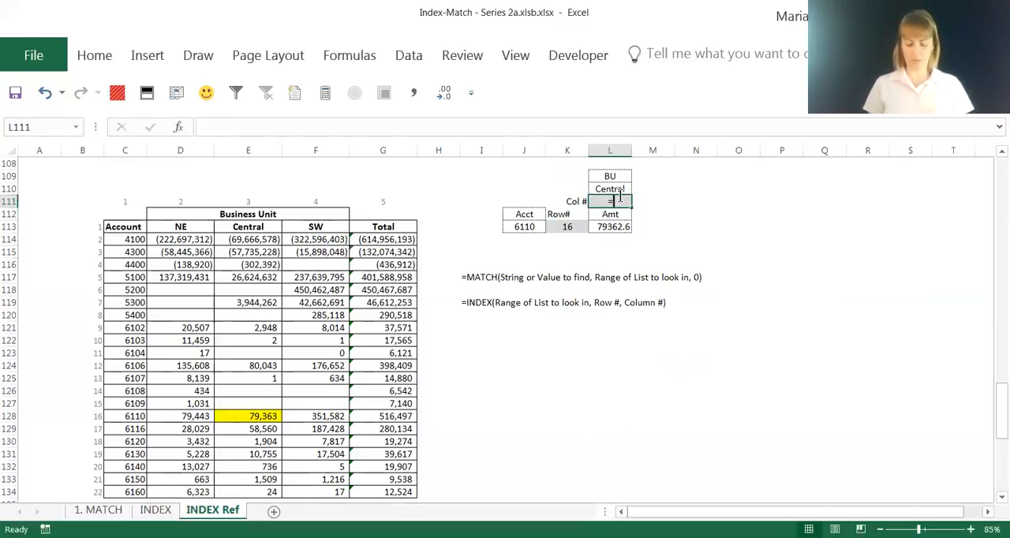
type("=match")
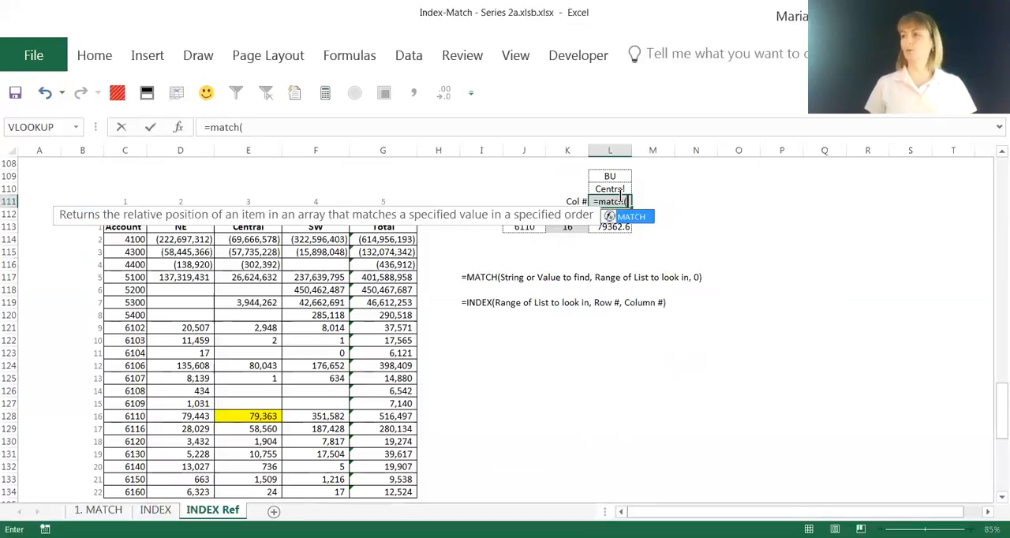
type("(")
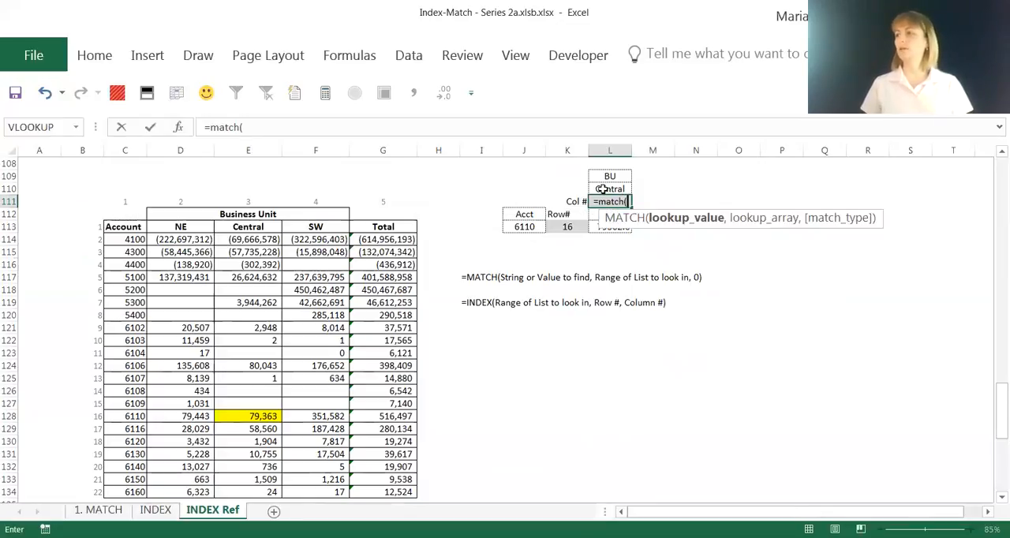
left_click(610, 189)
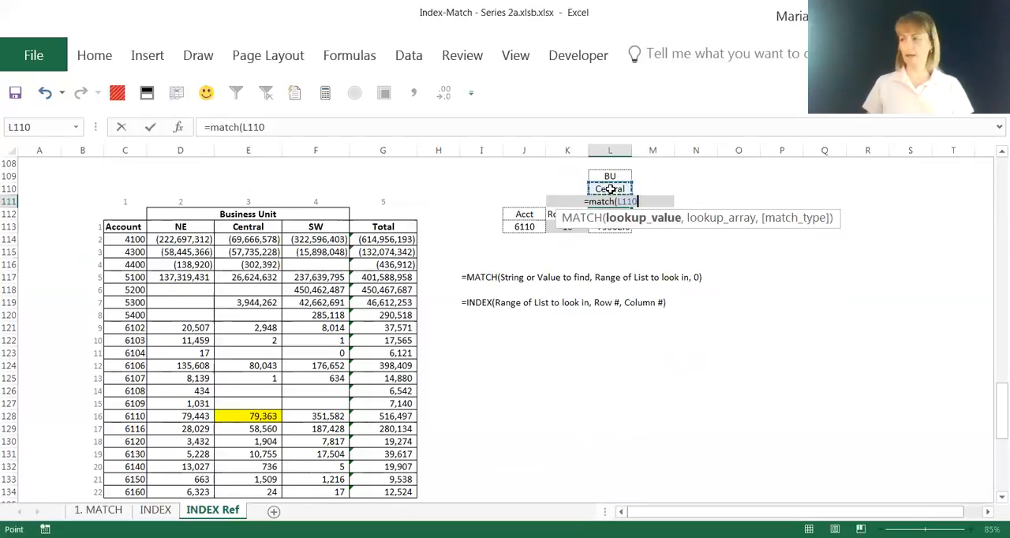
type(",")
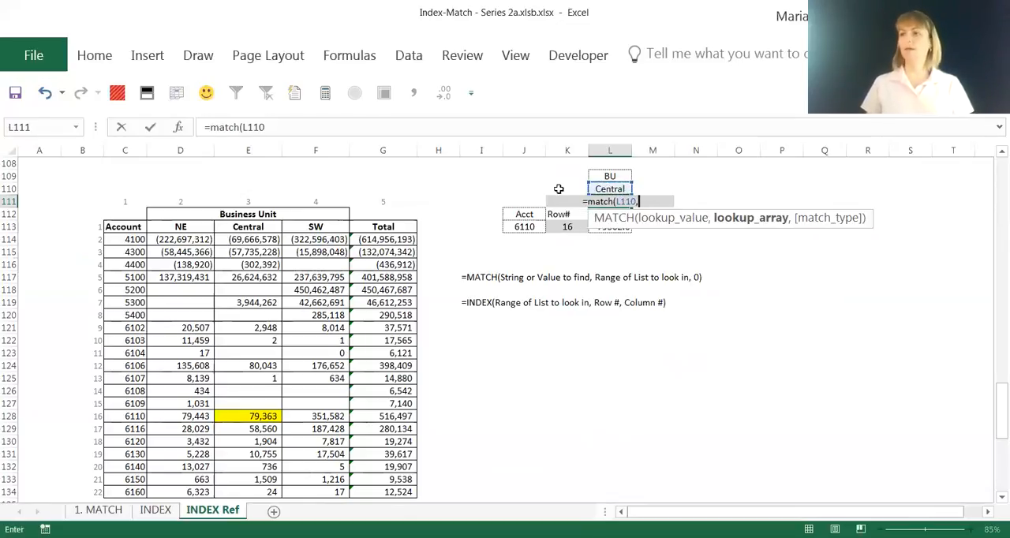
left_click(127, 228)
left_click_drag(127, 228, 385, 226)
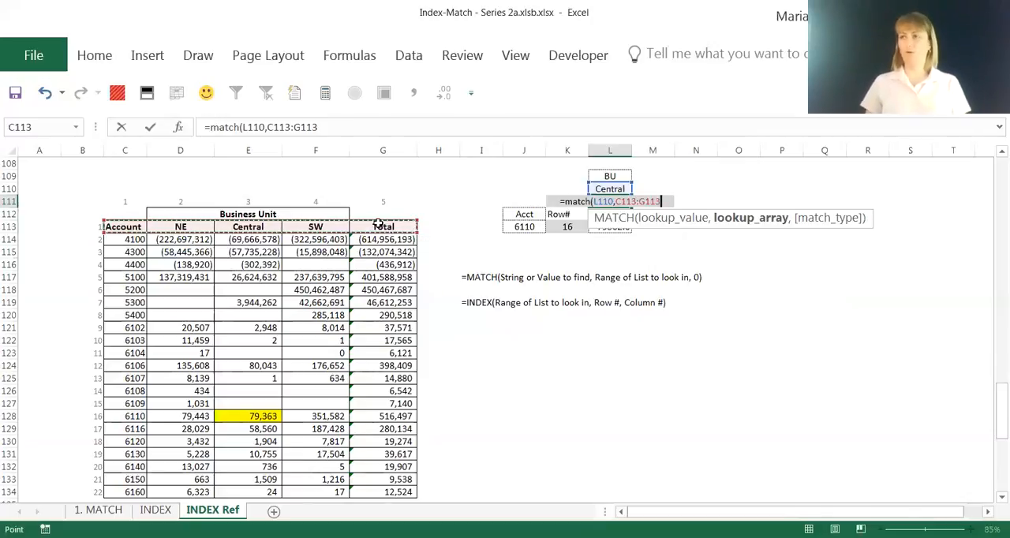
key("F4")
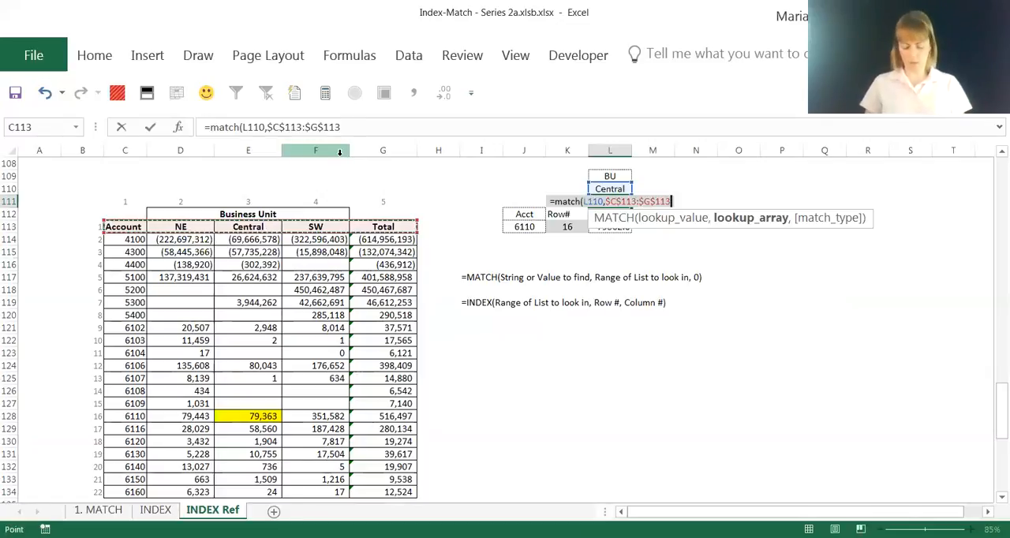
type(",0")
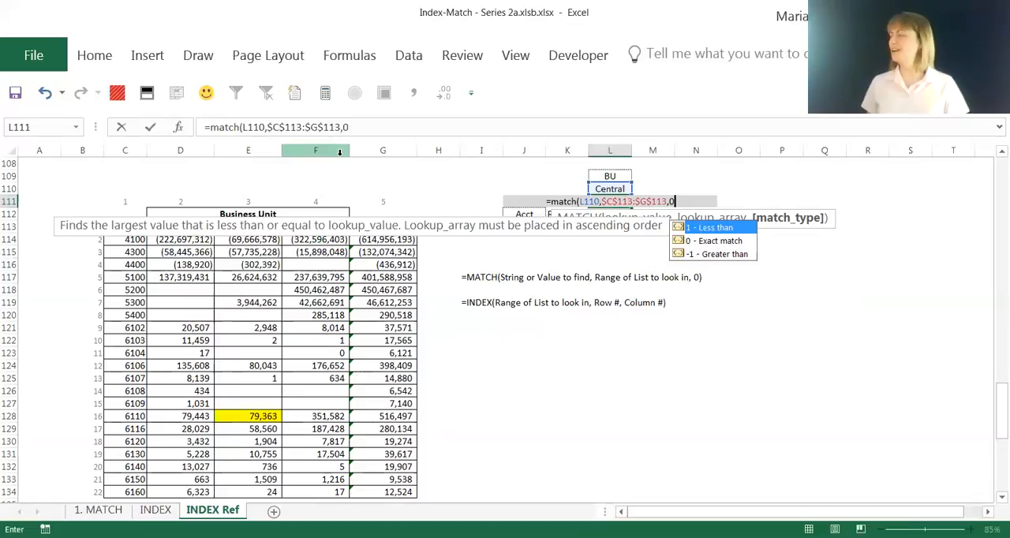
key("Return")
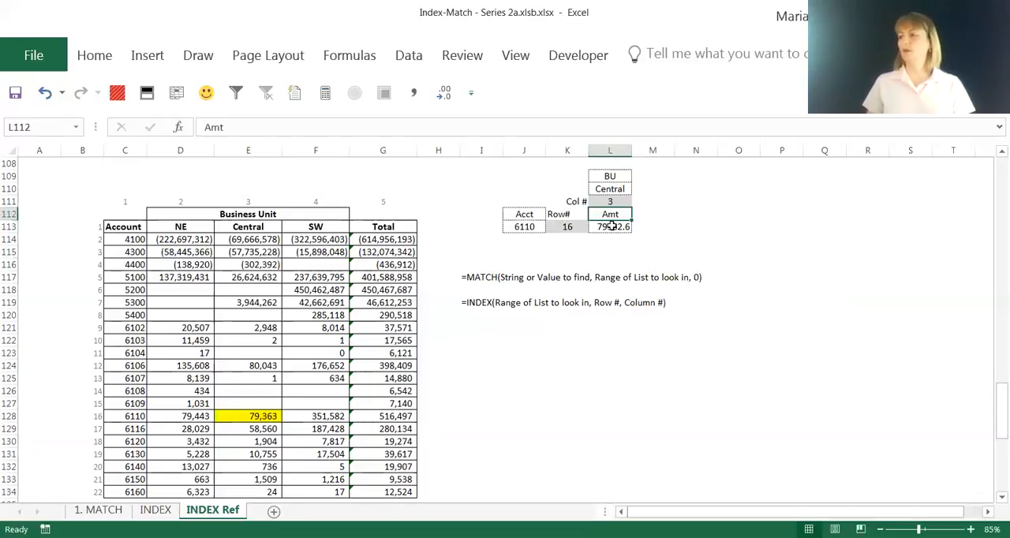
- In the INDEX formula in Amt cell L113, replace the hardcoded row number with a reference to Row# cell K113
left_click(611, 227)
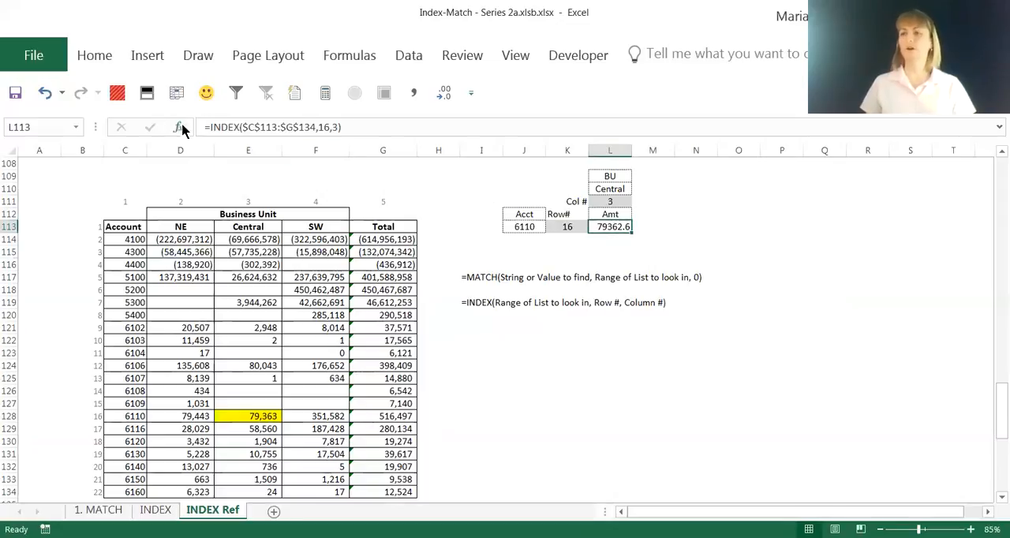
left_click(249, 128)
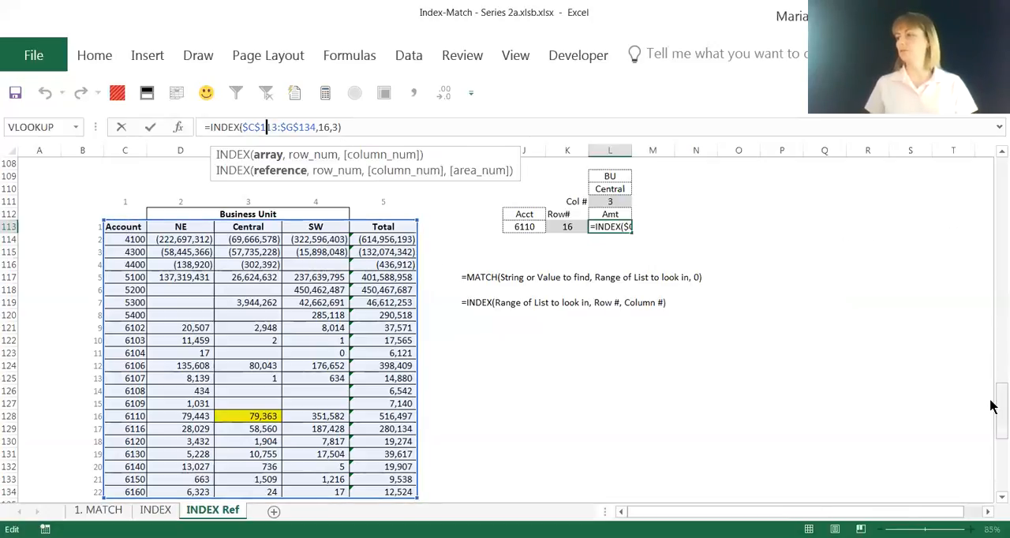
left_click_drag(994, 406, 994, 401)
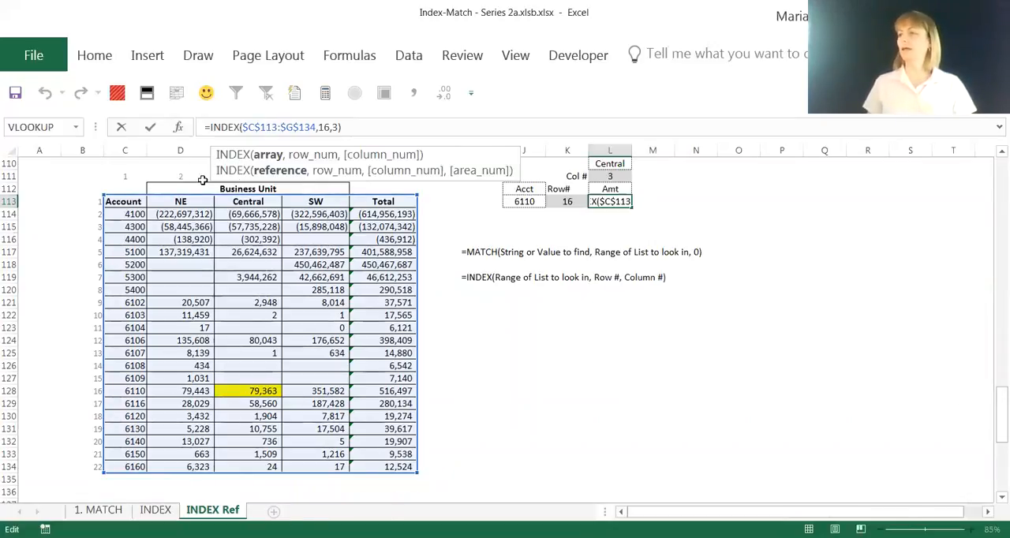
left_click(318, 128)
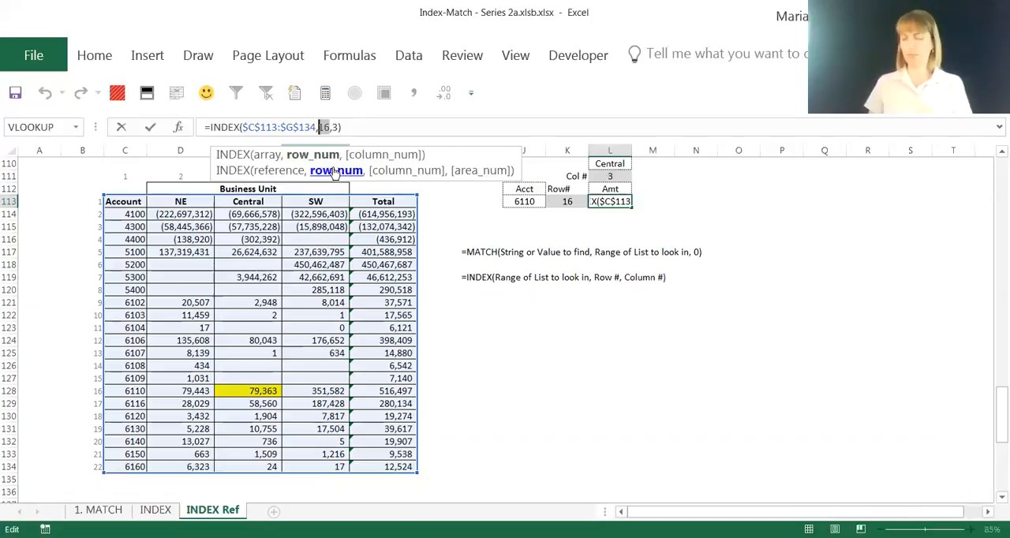
key("Delete")
key("Delete")
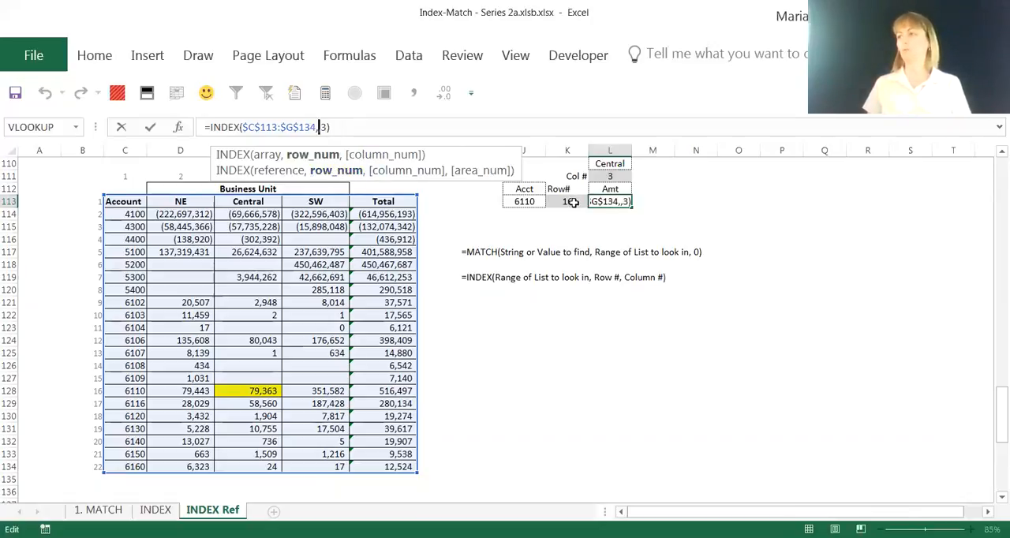
left_click(572, 202)
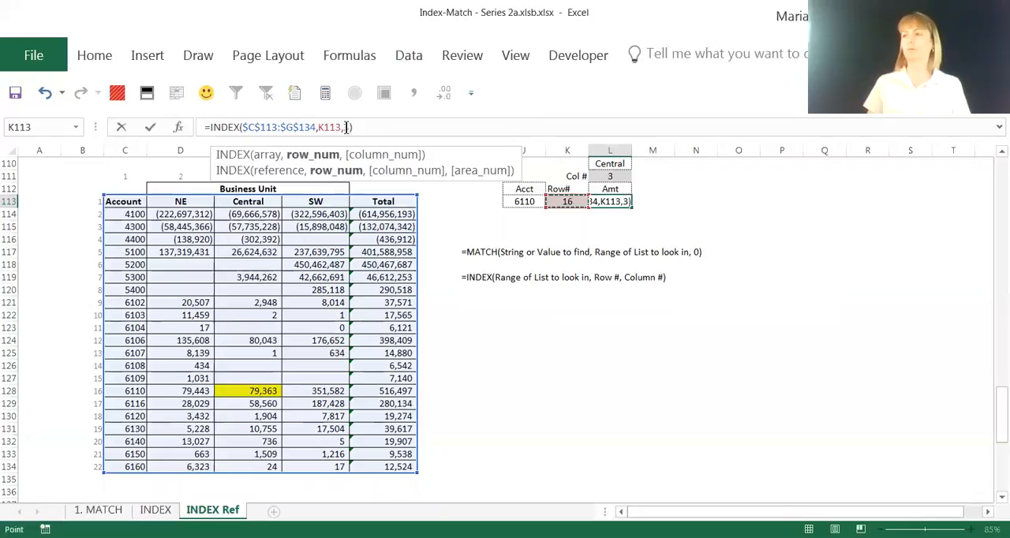
- Replace the formula's hardcoded column number with Col # cell L111 and enter it as =INDEX($C$113:$G$134,K113,L111)
type("3")
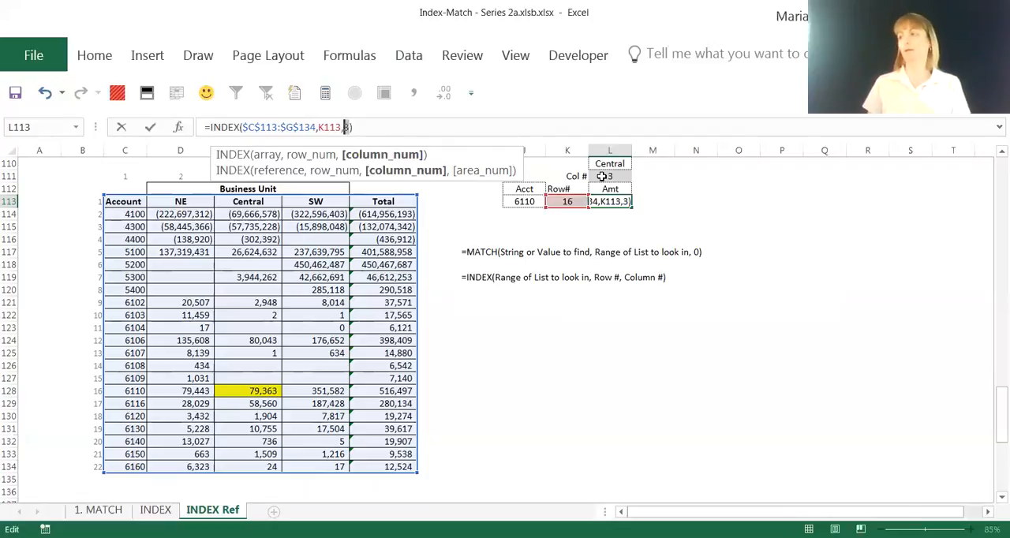
left_click(601, 176)
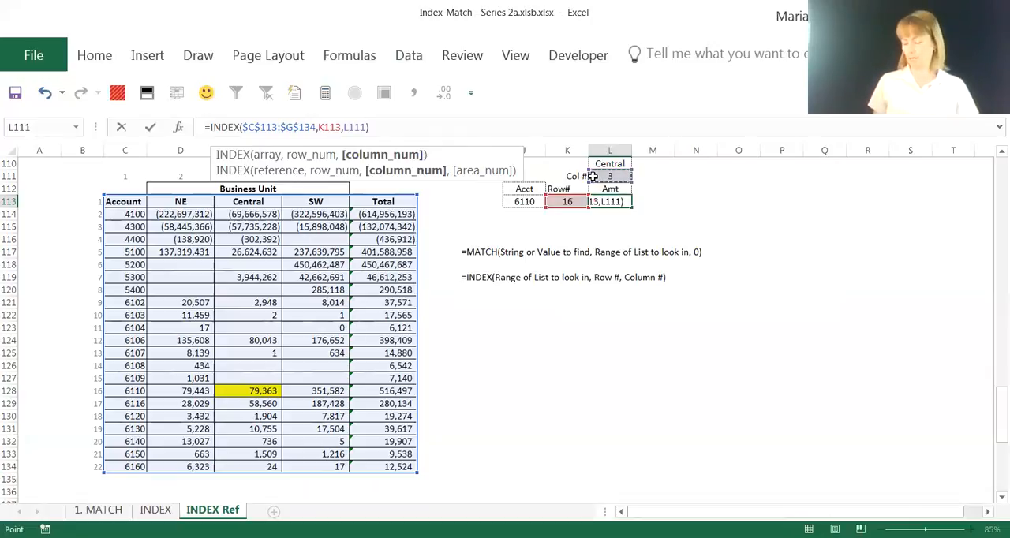
key("ctrl+Return")
key("Return")
left_click(621, 202)
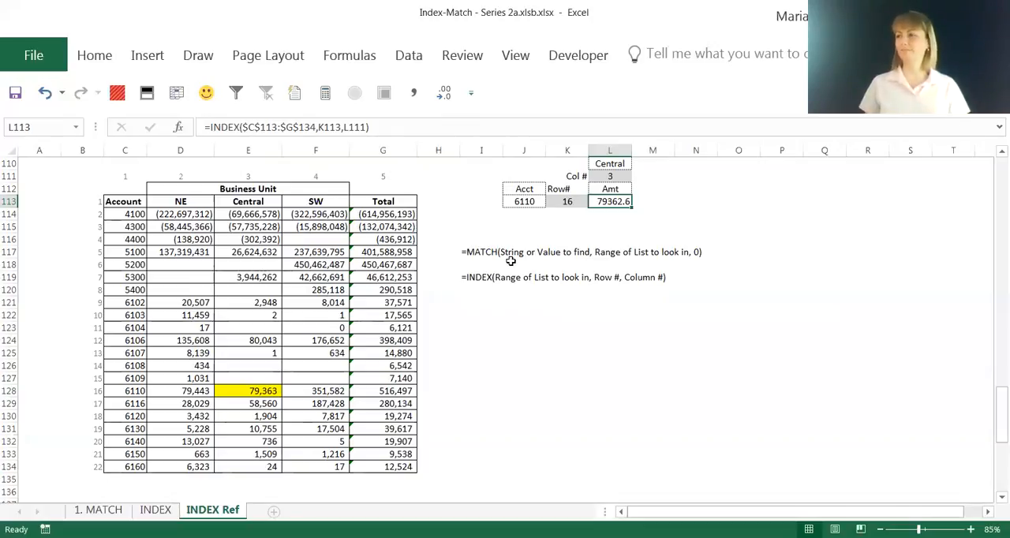
scroll(511, 260, "down", 7)
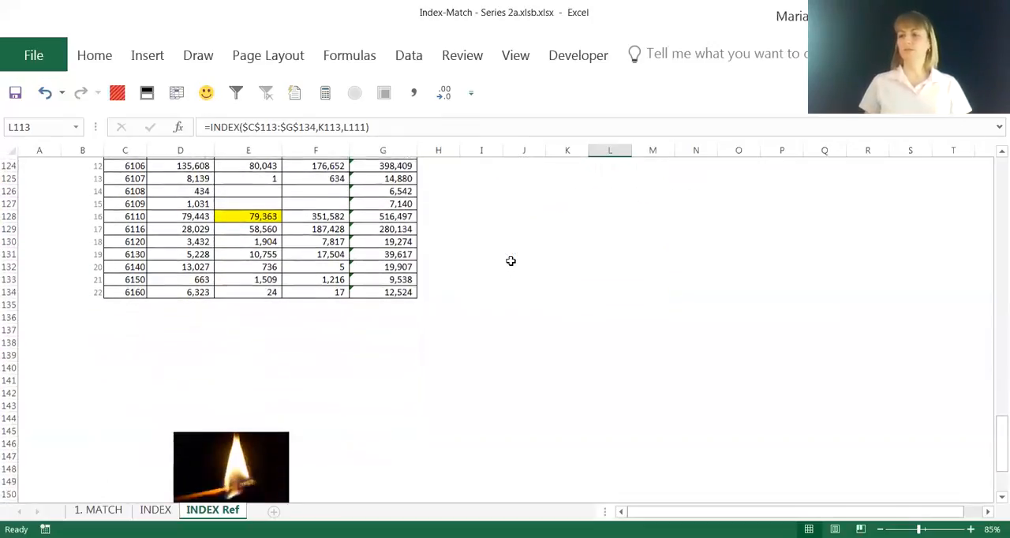
scroll(513, 259, "down", 4)
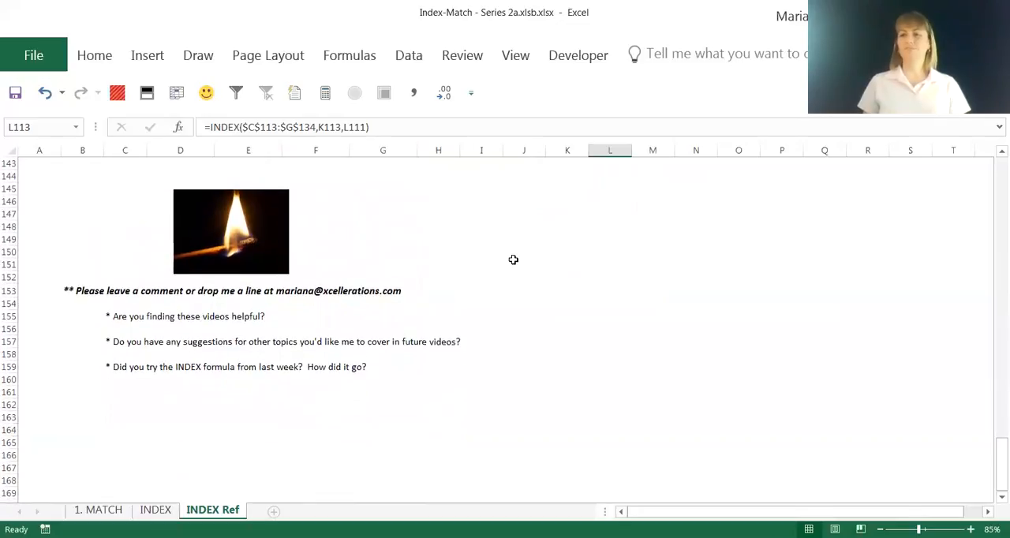